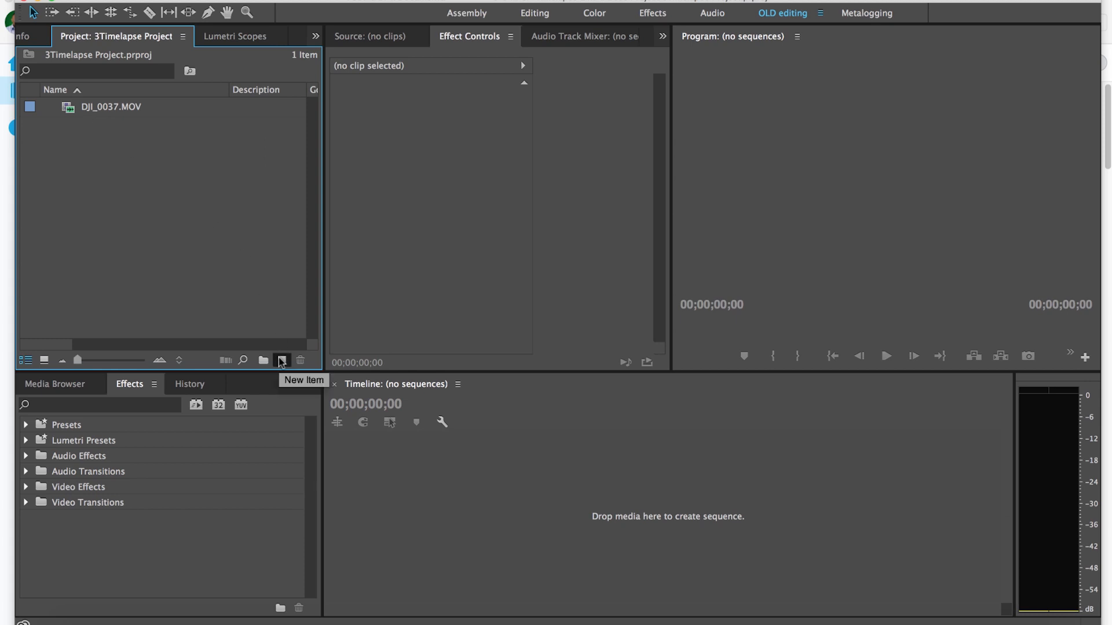
- Create a new sequence from DJI_0037.MOV and scrub through its footage on the timeline
left_click(87, 112)
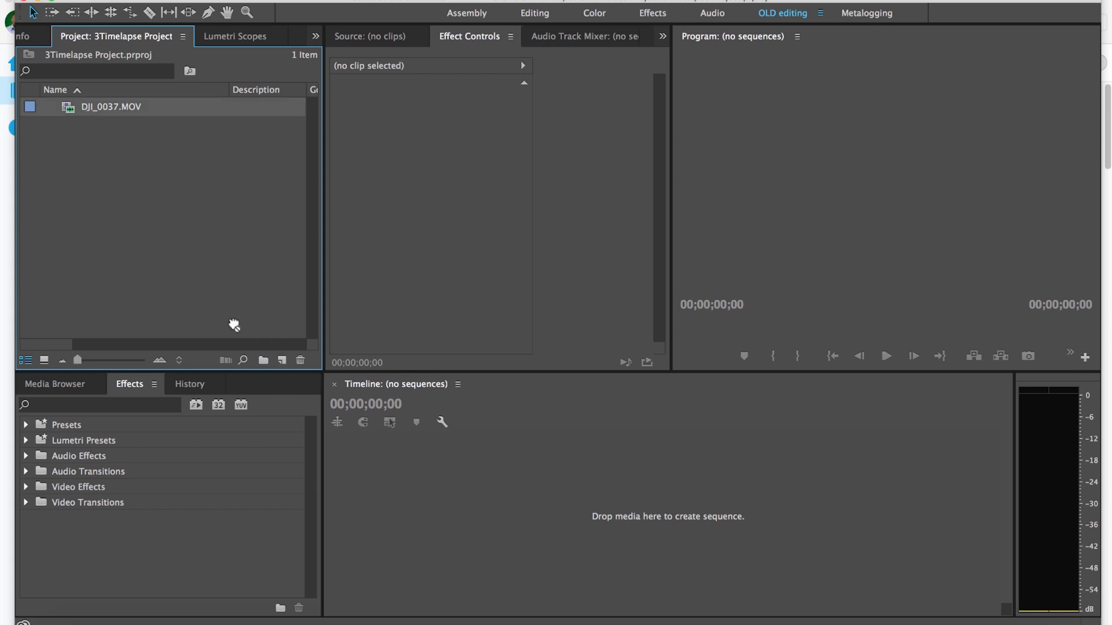
left_click_drag(280, 360, 280, 361)
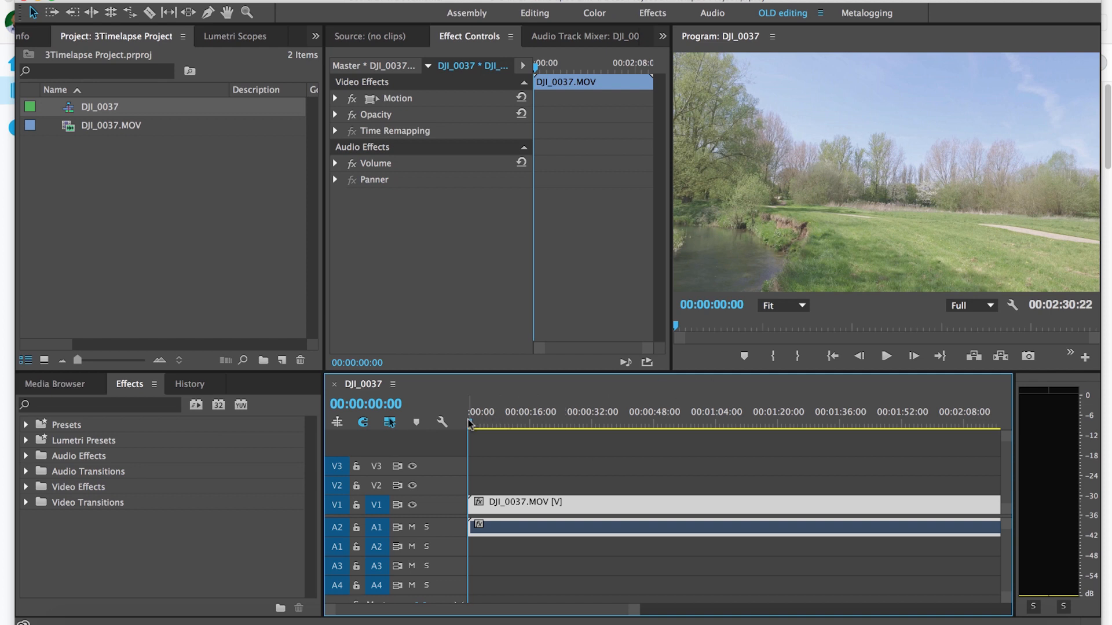
left_click_drag(470, 424, 852, 459)
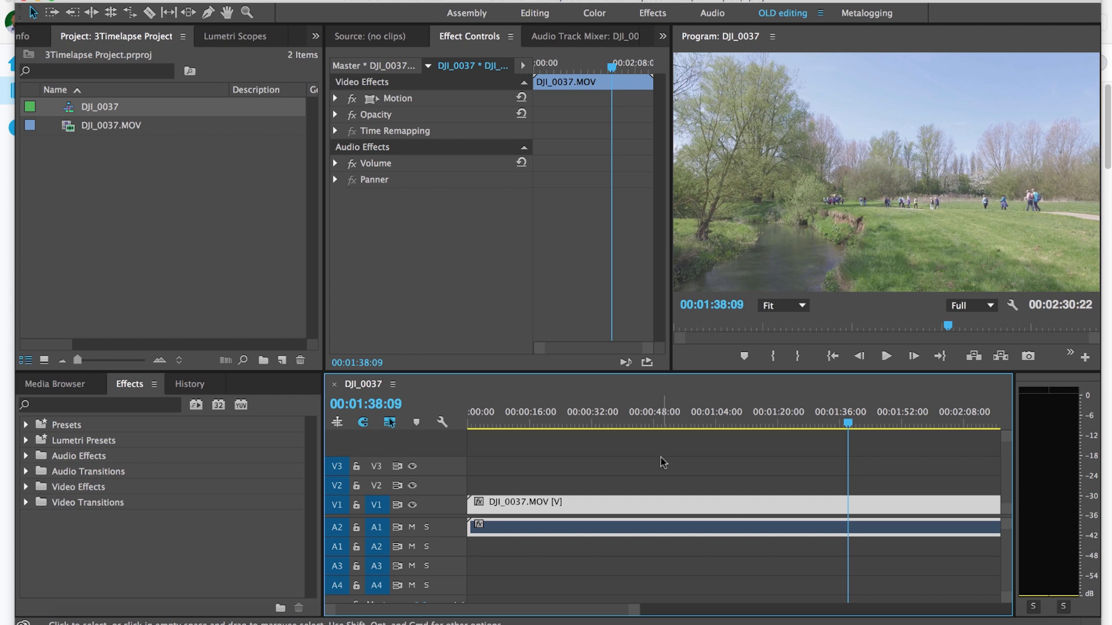
left_click_drag(638, 609, 687, 612)
left_click_drag(711, 424, 817, 424)
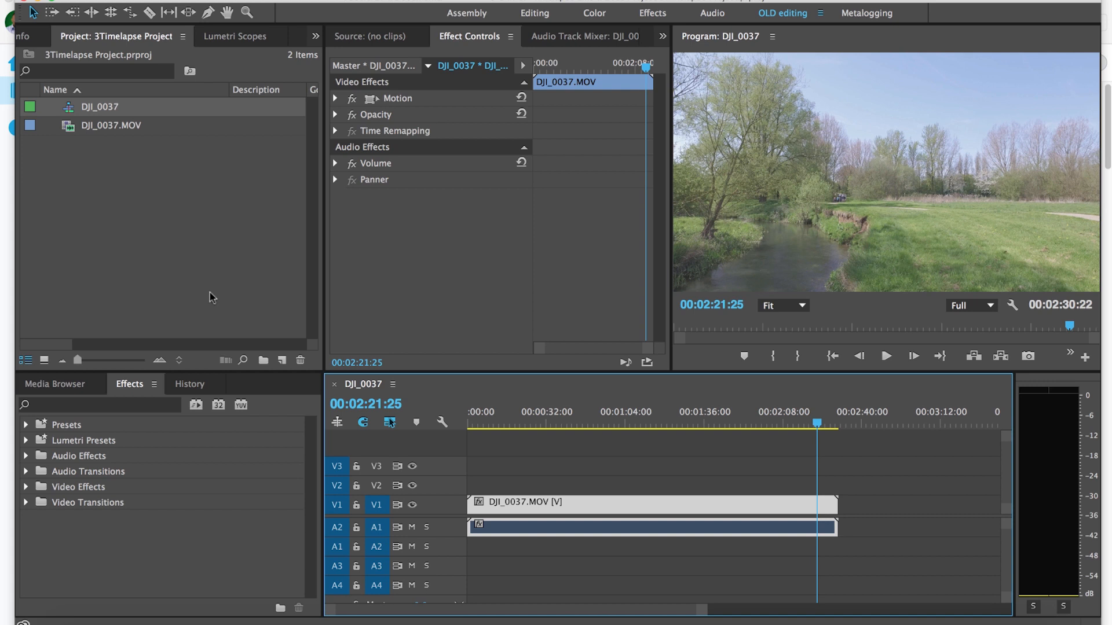
- Search the effects for lumetri and apply the Lumetri Color effect to the DJI_0037.MOV clip on V1
left_click(166, 408)
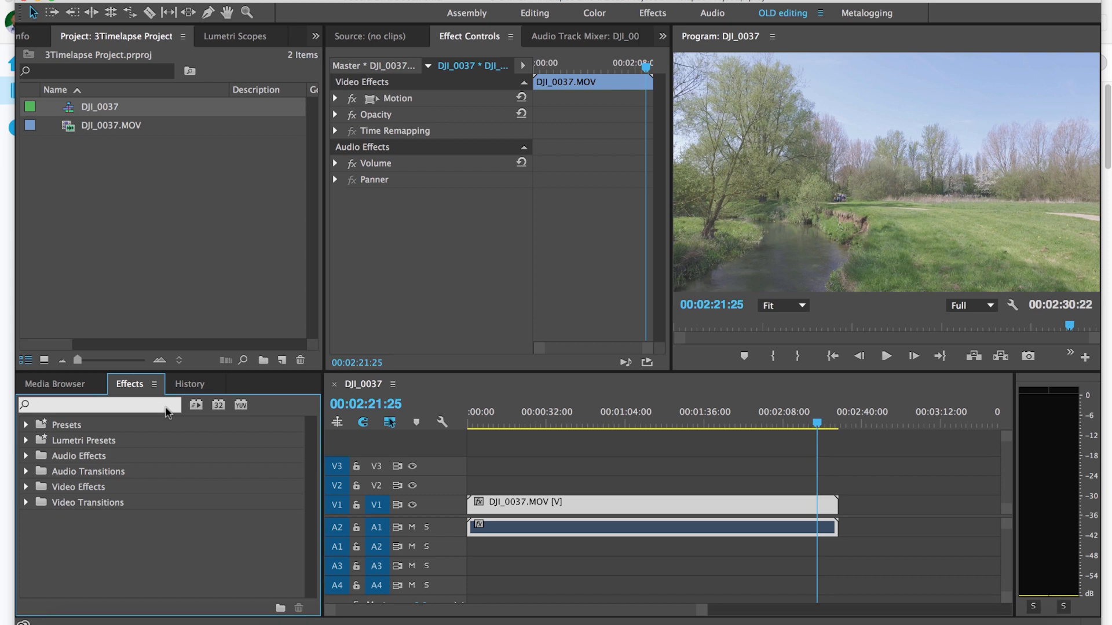
type("lumetri")
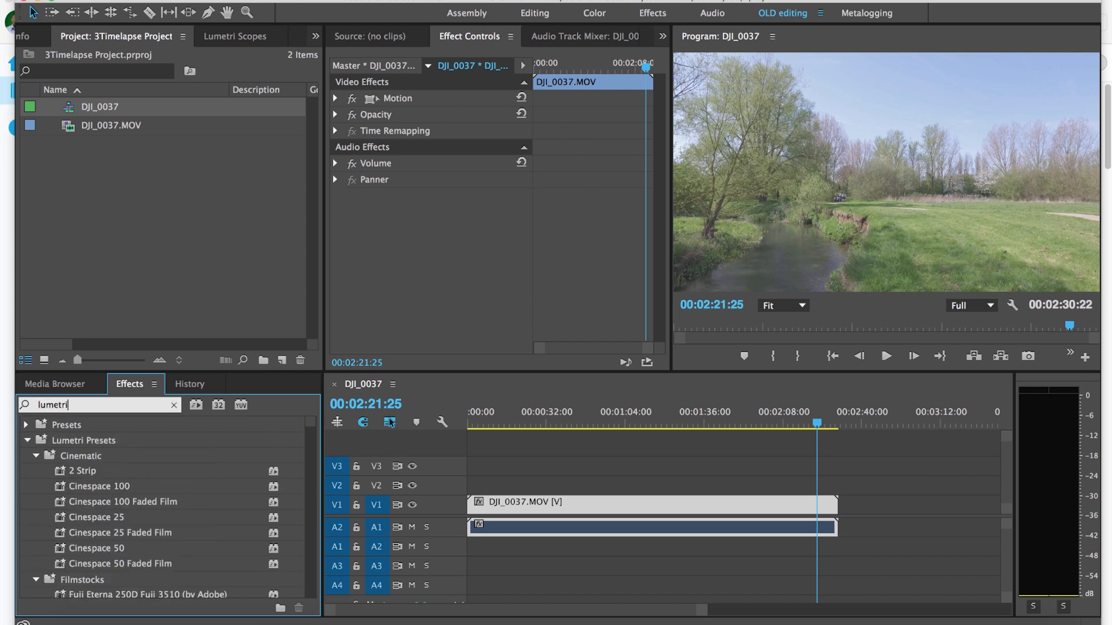
scroll(318, 497, "down", 10)
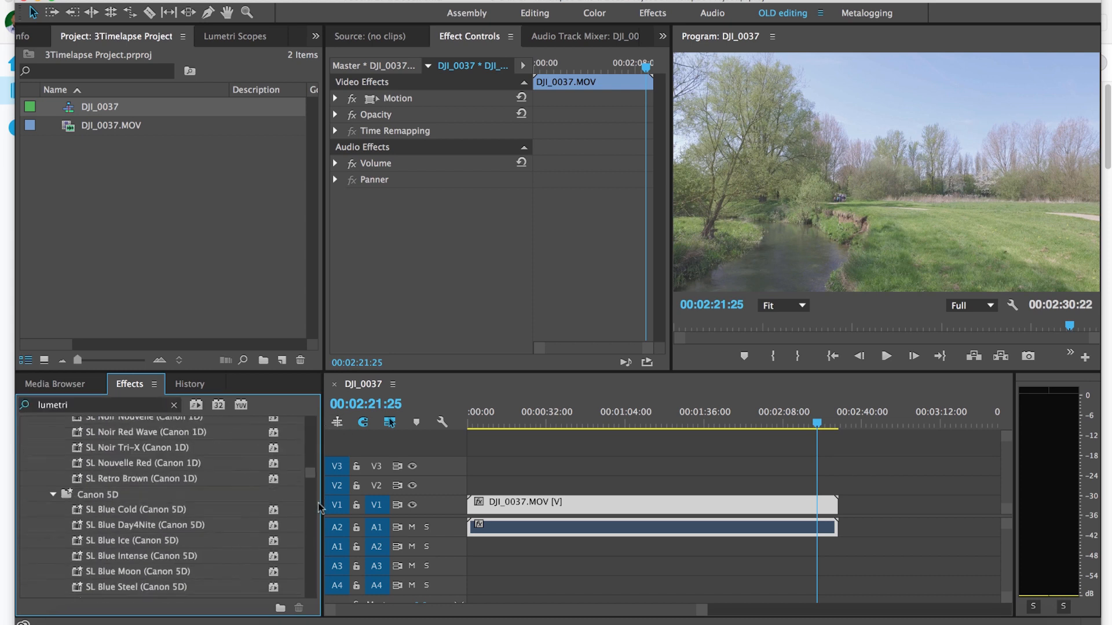
scroll(317, 497, "down", 10)
left_click_drag(99, 579, 495, 508)
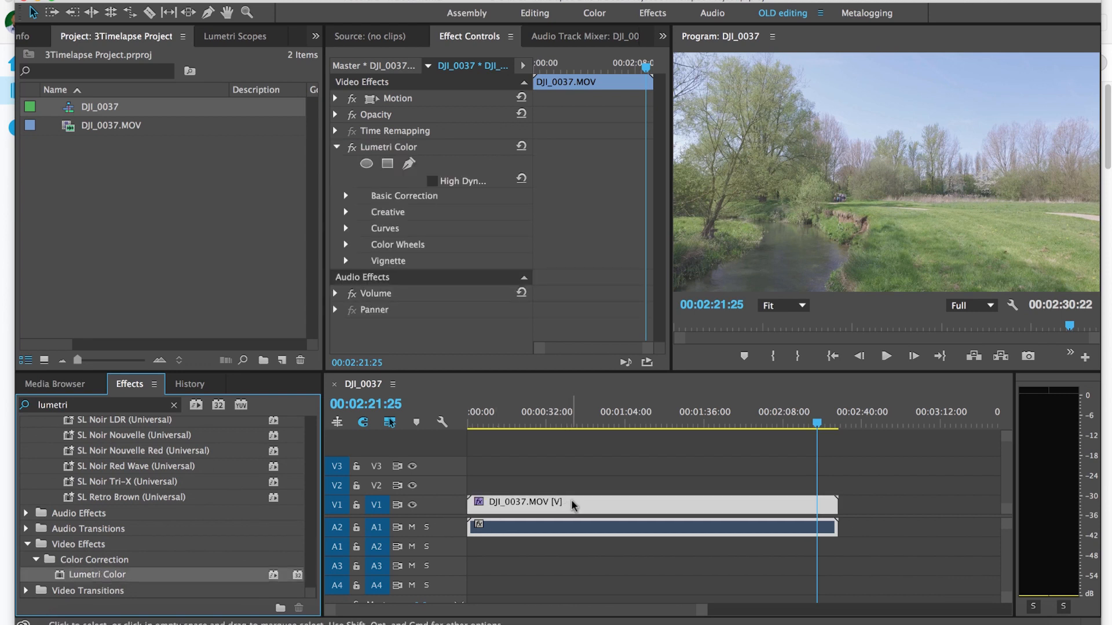
- Move the playhead to 00:01:00:02 and load OT02_EVEREST_Neutral_Punch.cube as the Creative look in Lumetri Color
left_click(615, 421)
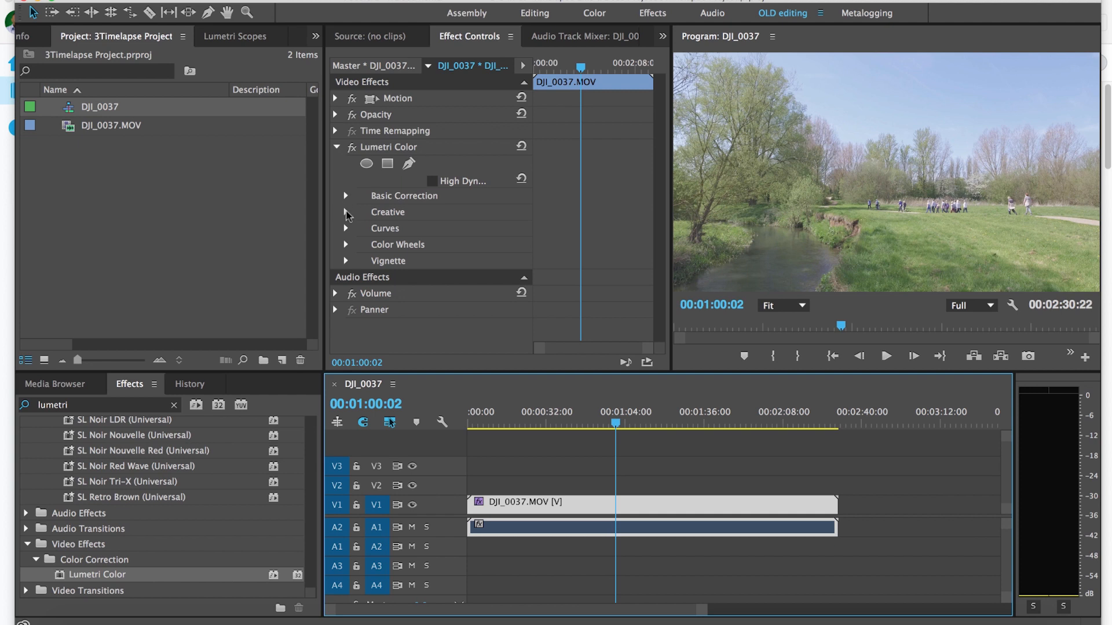
left_click(345, 212)
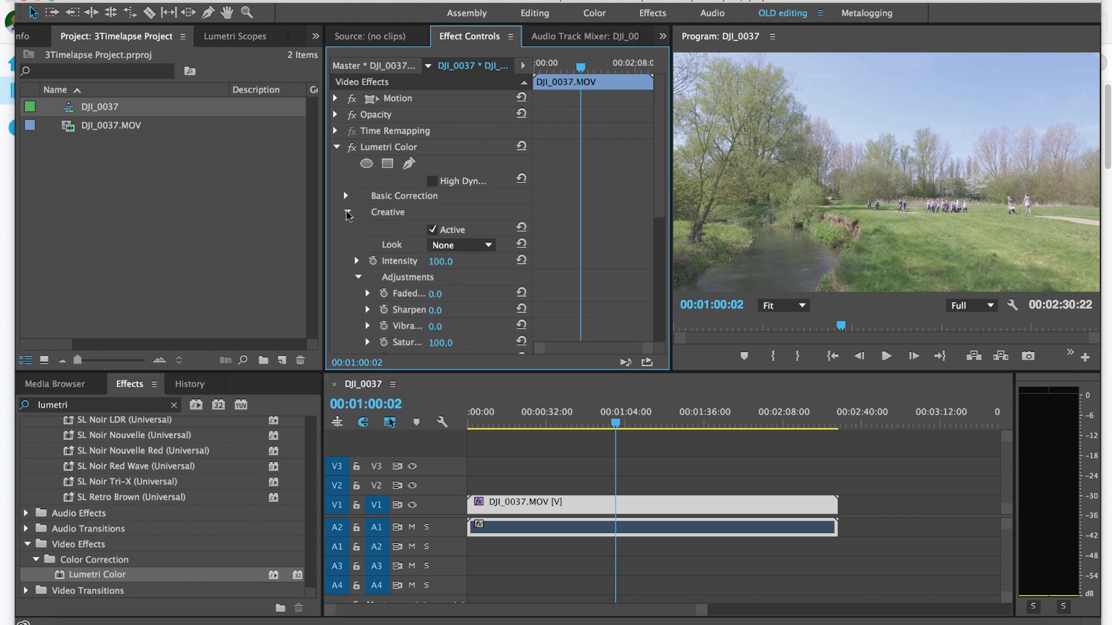
left_click(453, 248)
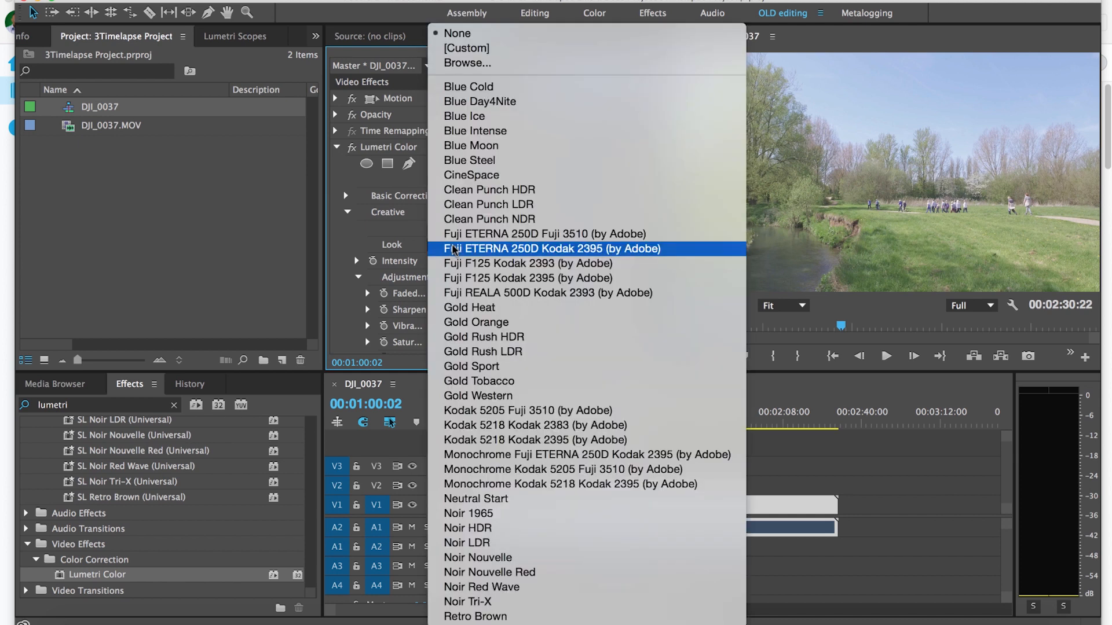
left_click(463, 67)
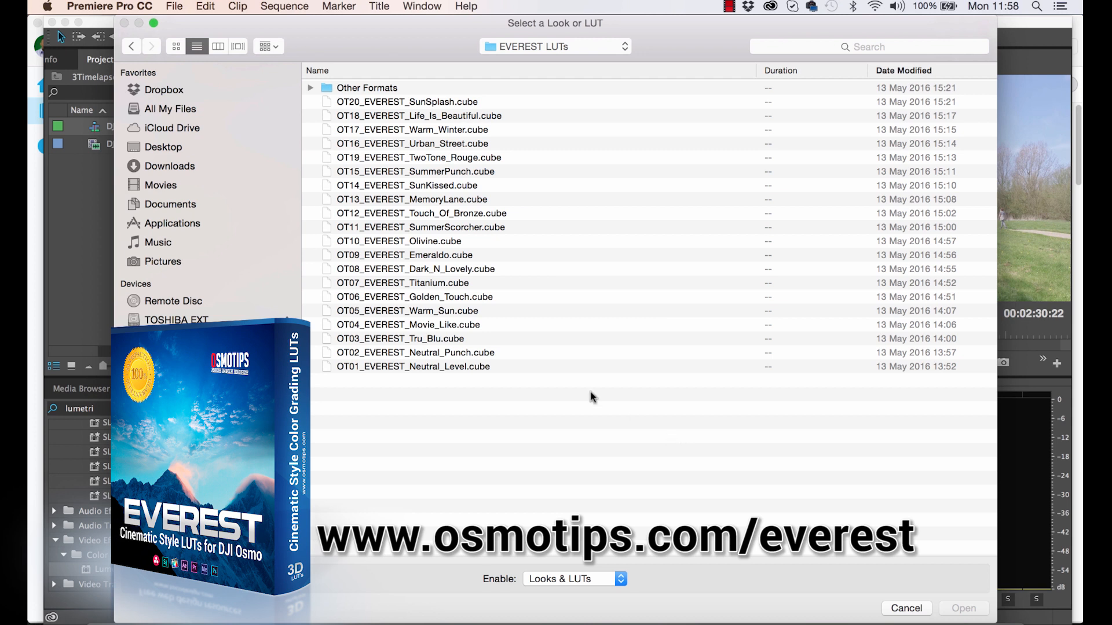
left_click(443, 352)
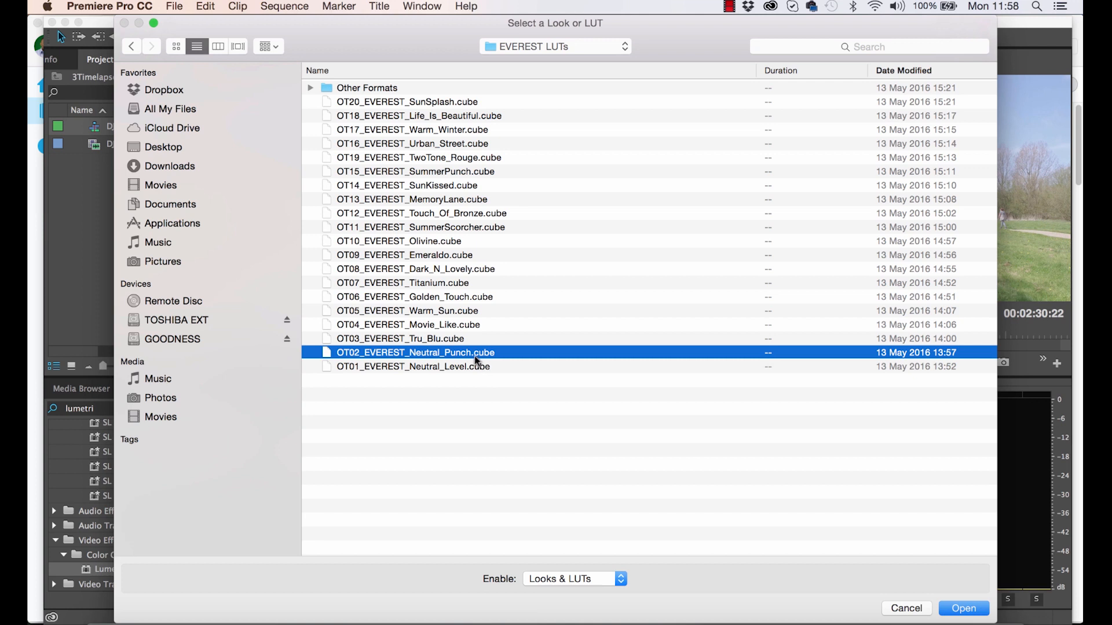
left_click(974, 611)
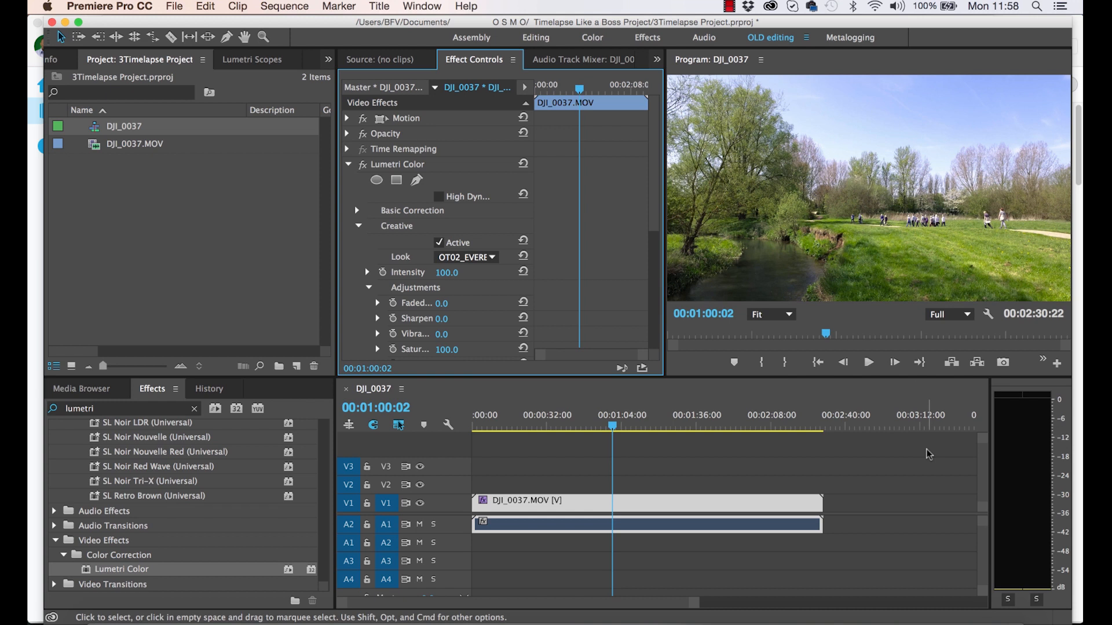
- Set the Creative look's intensity to 80 and toggle the Lumetri Color effect to compare the graded and ungraded footage
scroll(653, 174, "down", 3)
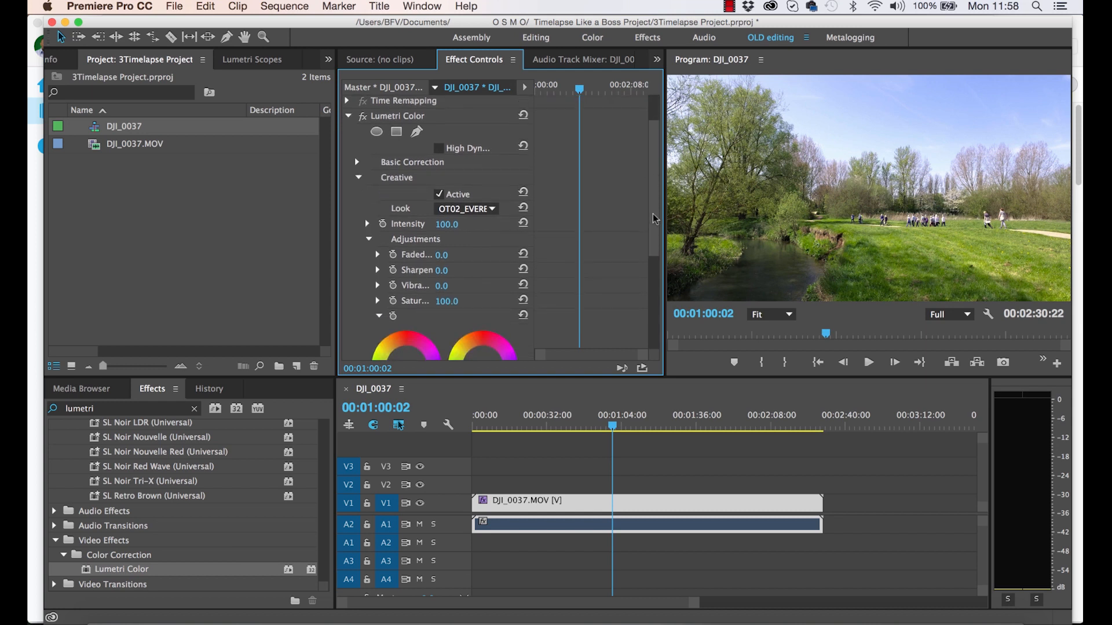
left_click(368, 225)
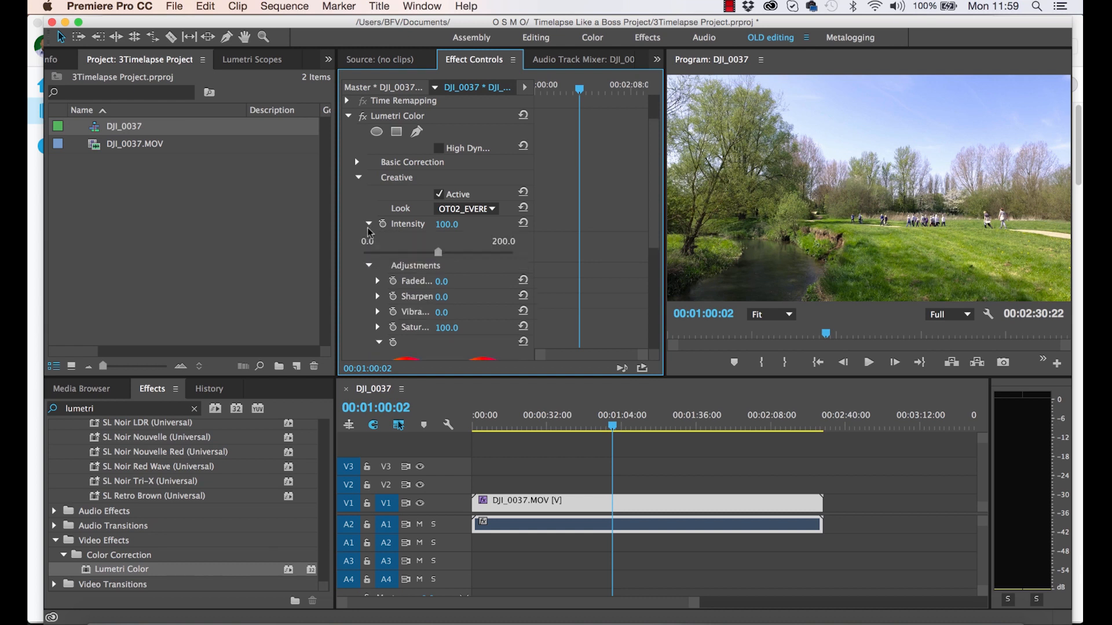
left_click_drag(438, 252, 423, 252)
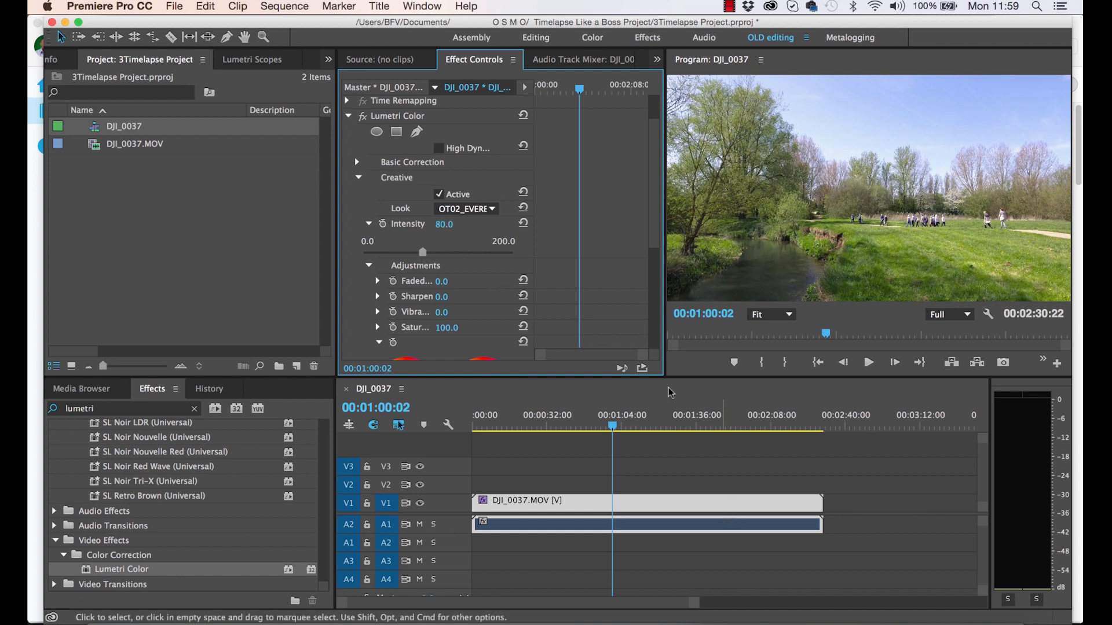
left_click(362, 118)
left_click(363, 118)
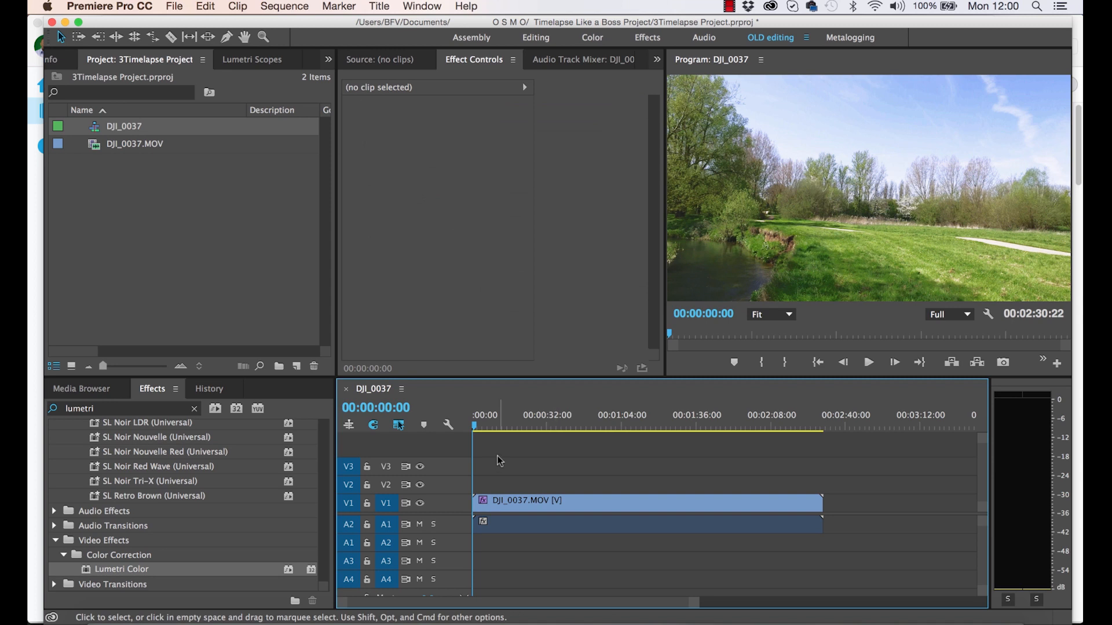
- Trim the start of the DJI_0037.MOV clip to 00:00:30:25 and ripple delete the gap left before it
left_click_drag(475, 423, 548, 454)
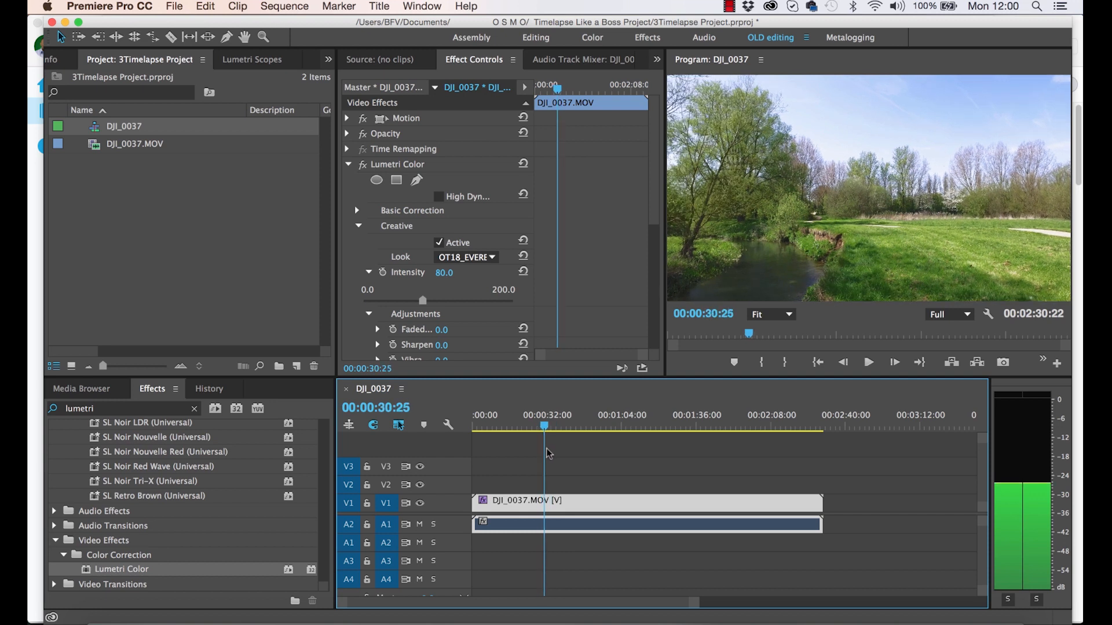
left_click_drag(475, 501, 544, 501)
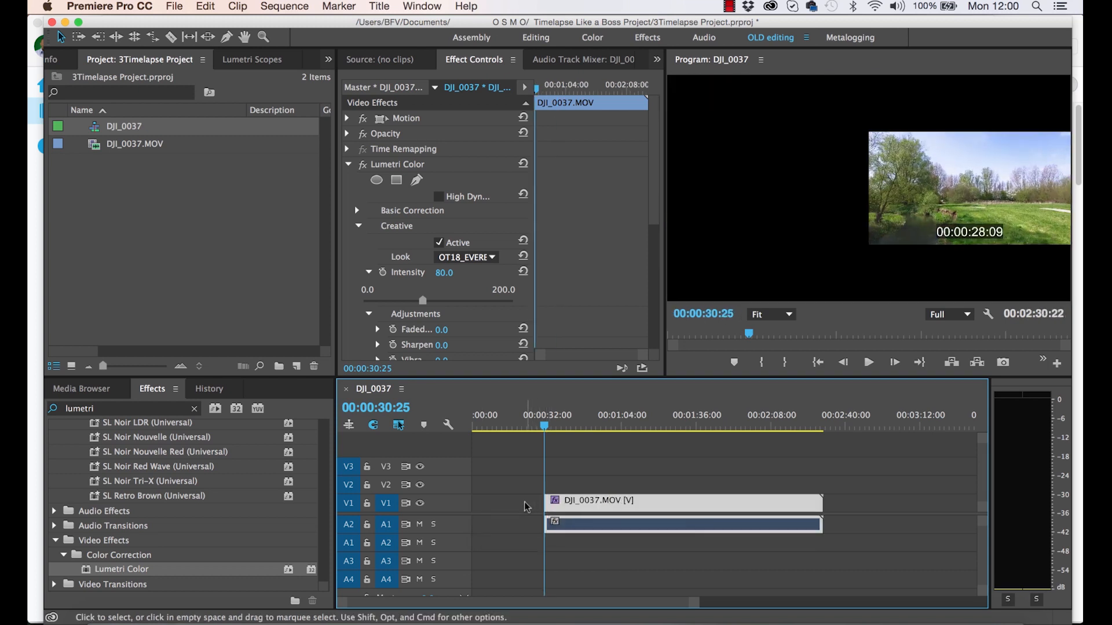
right_click(525, 504)
left_click(573, 518)
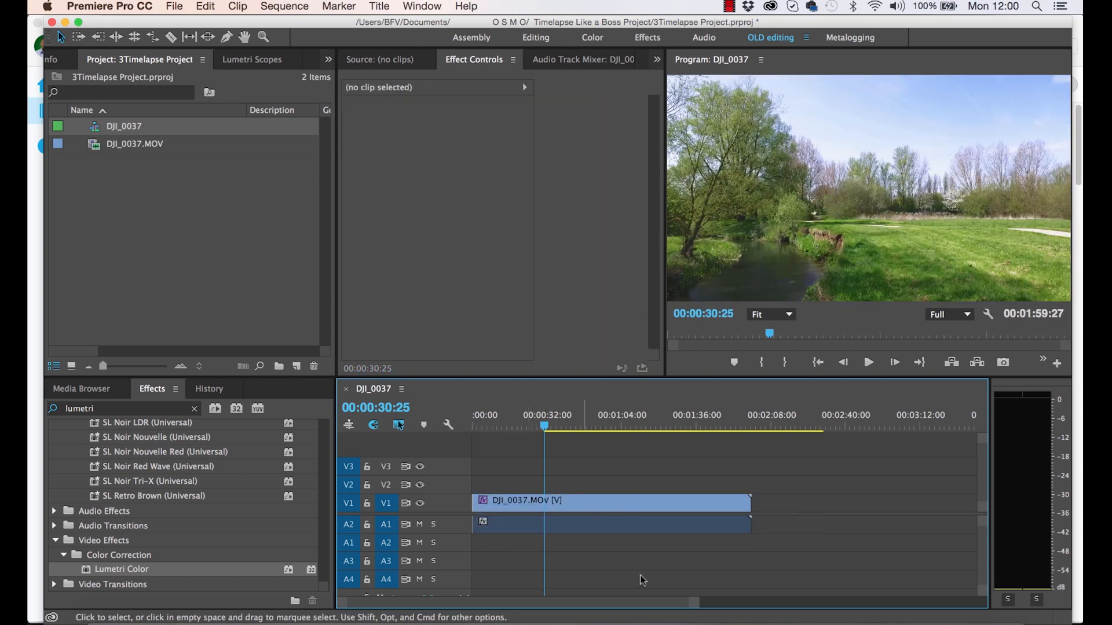
left_click_drag(478, 429, 750, 434)
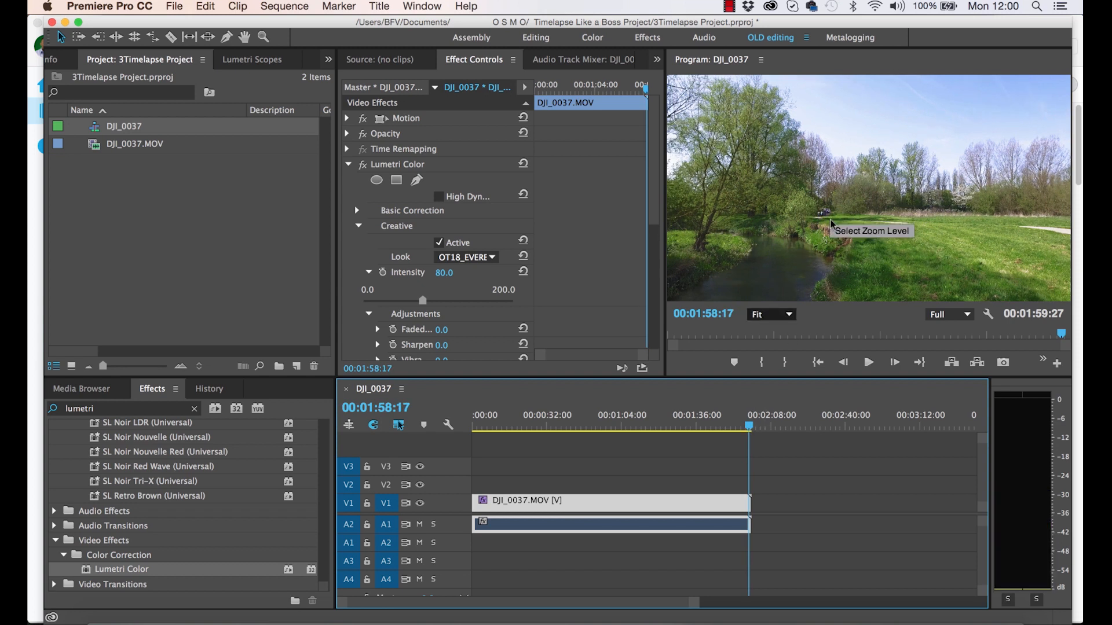
left_click(867, 518)
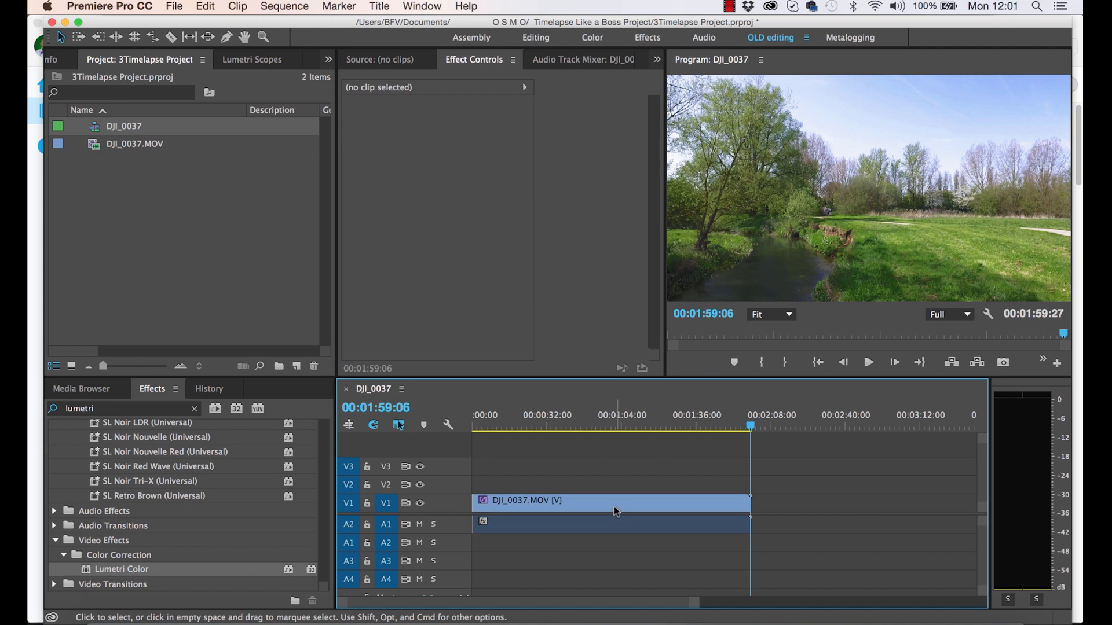
- Speed up the DJI_0037.MOV clip by setting its duration to 00:00:10:00, and scrub through the result
right_click(571, 506)
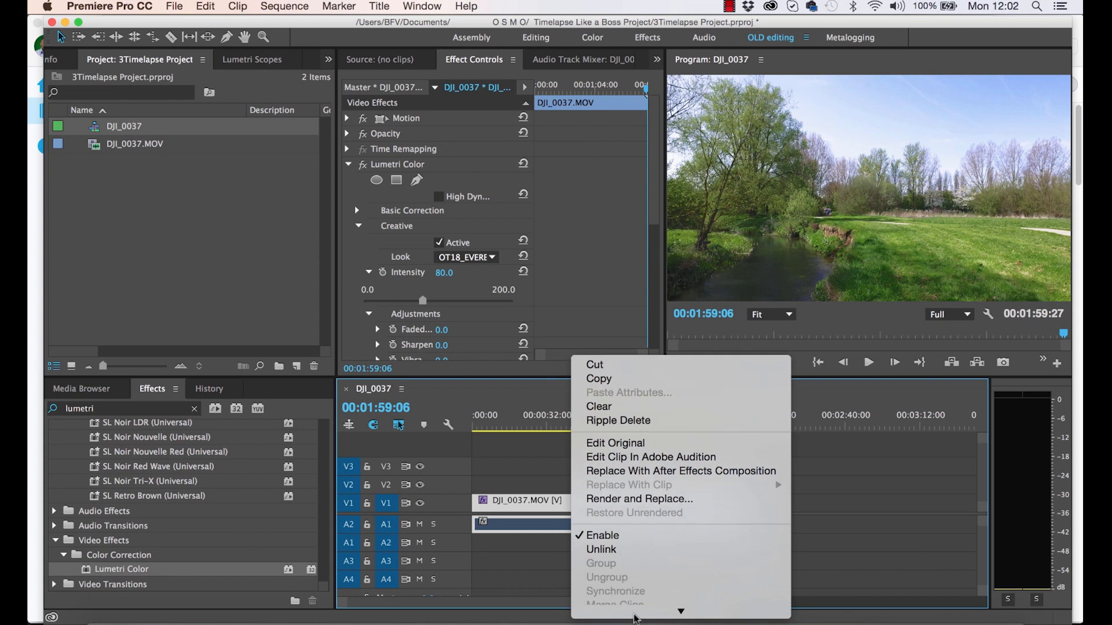
mouse_move(635, 617)
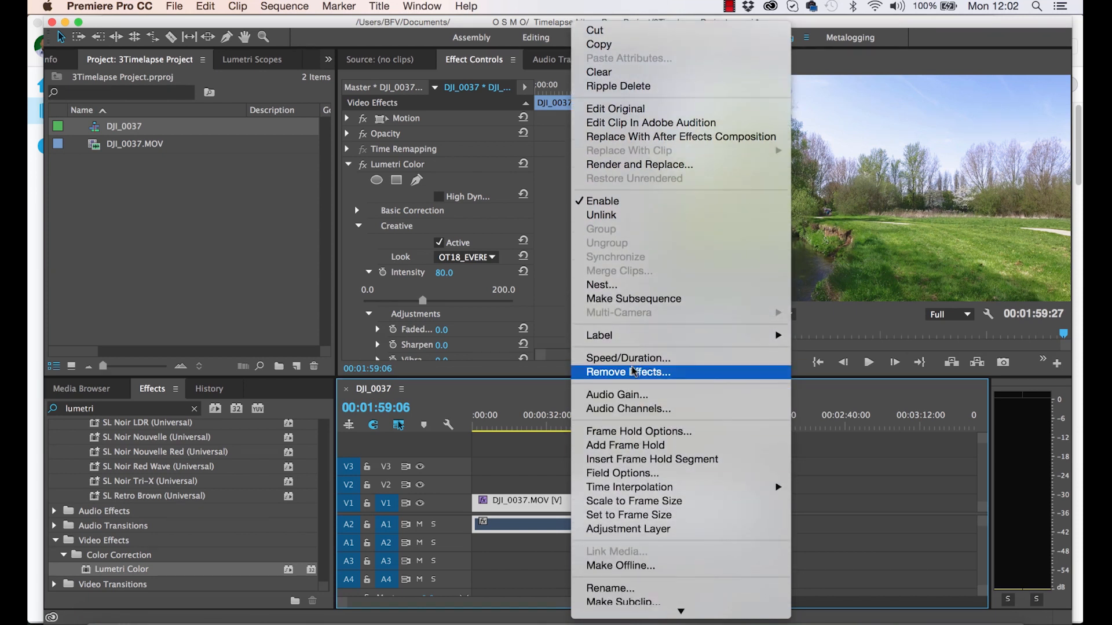
left_click(632, 359)
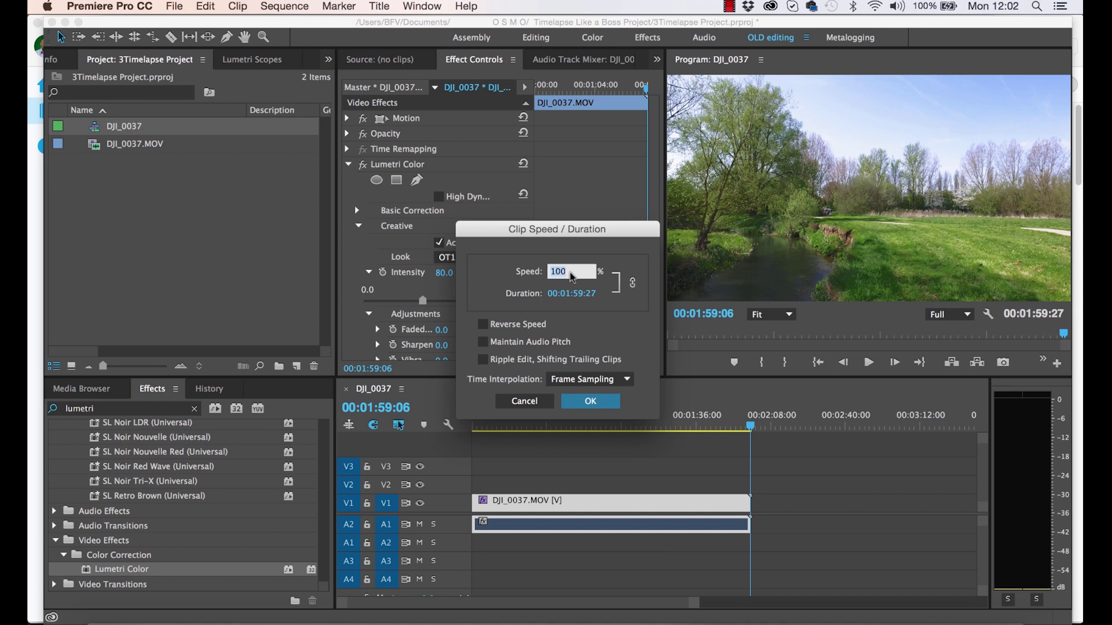
left_click(572, 294)
left_click(573, 294)
key("BackSpace")
key("BackSpace")
key("BackSpace")
type("10")
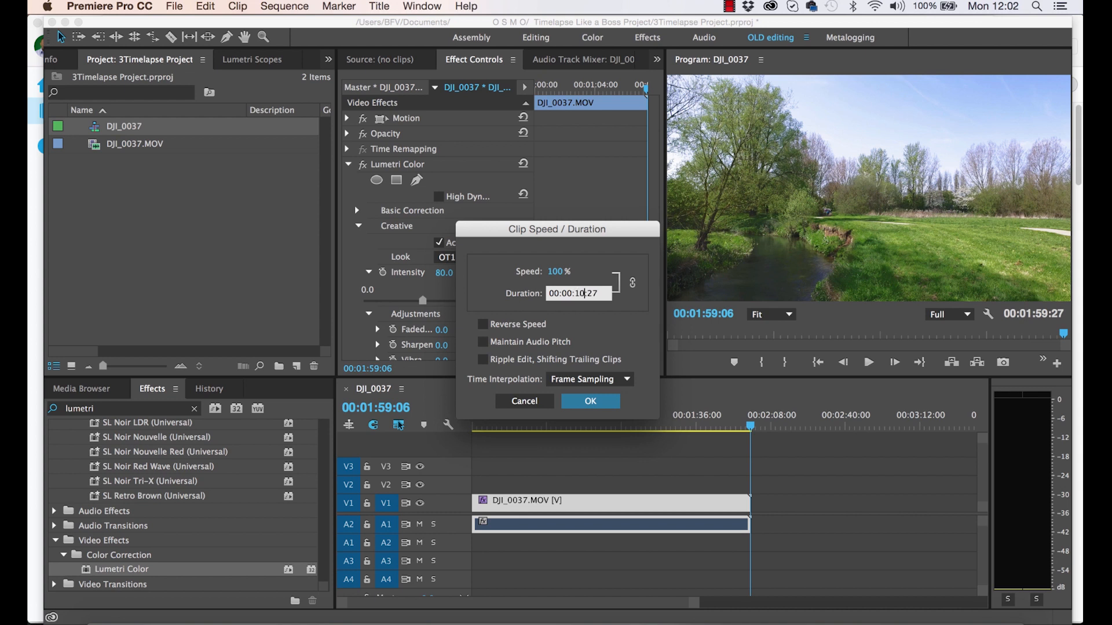
key("BackSpace")
type("00")
left_click(591, 402)
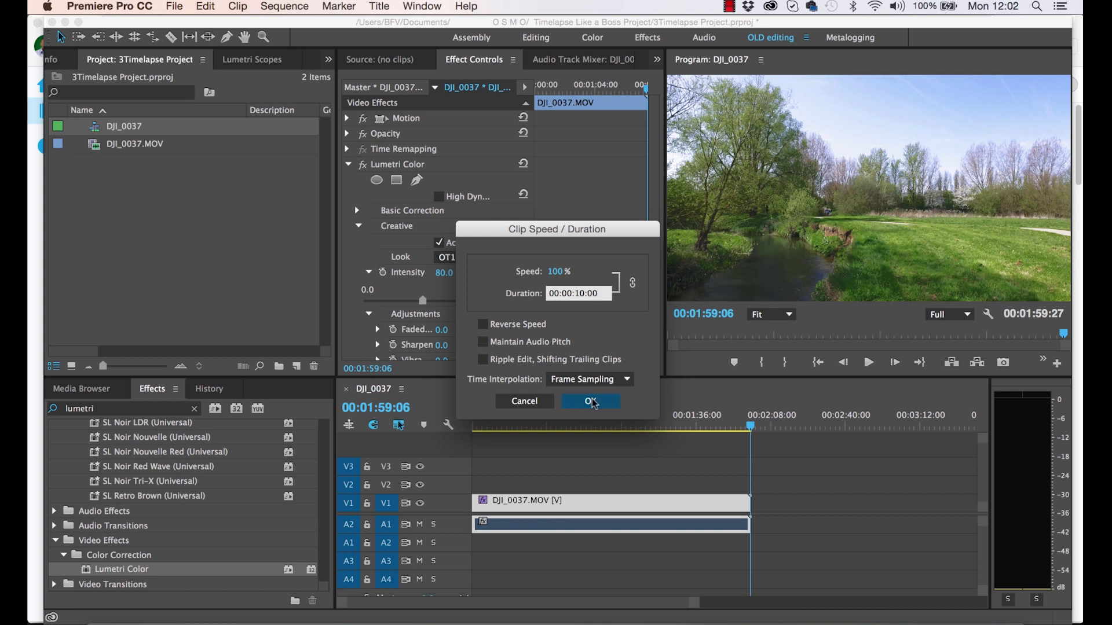
mouse_move(504, 432)
left_mouse_down()
mouse_move(475, 432)
mouse_move(486, 432)
left_mouse_up()
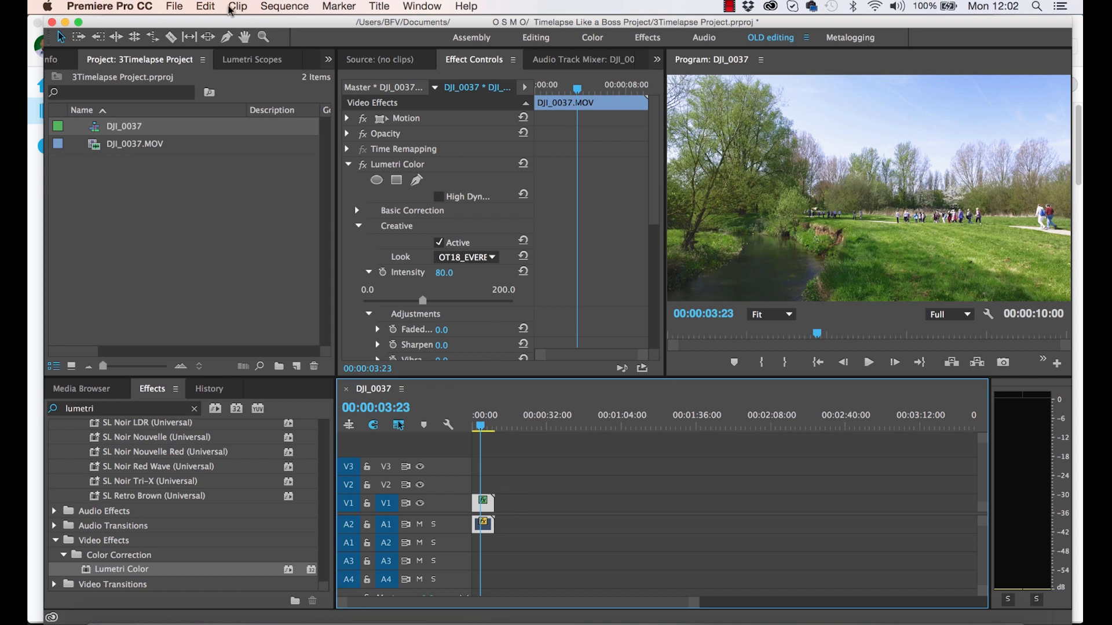
- Export the sequence as an H.264 video named people walking in the park.mp4 in the Renders of Timelapses folder
left_click(177, 7)
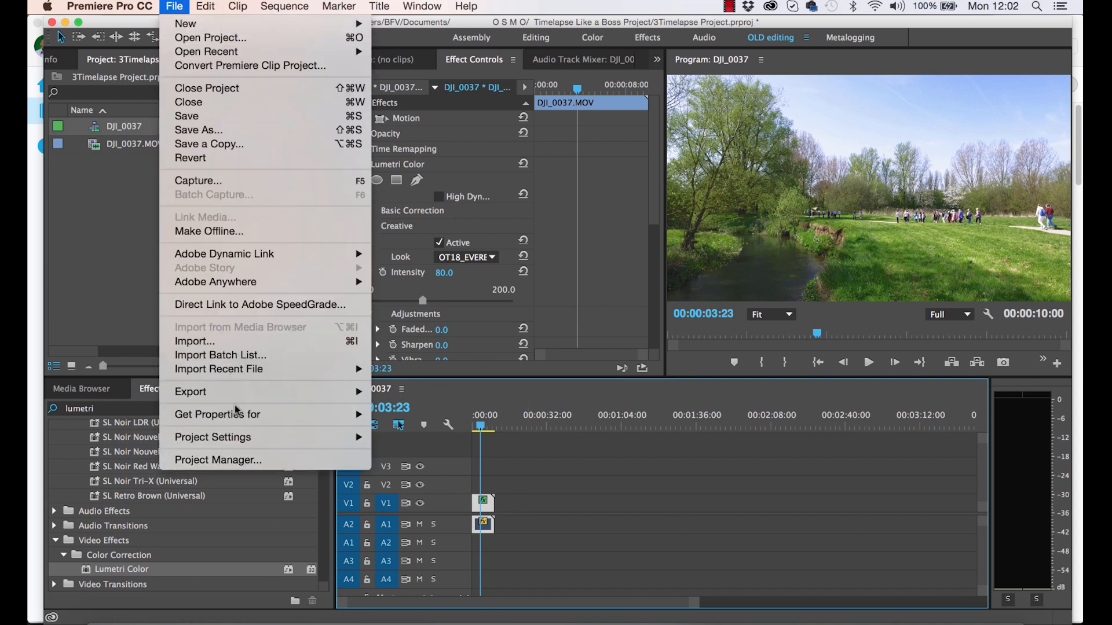
mouse_move(237, 396)
left_click(414, 395)
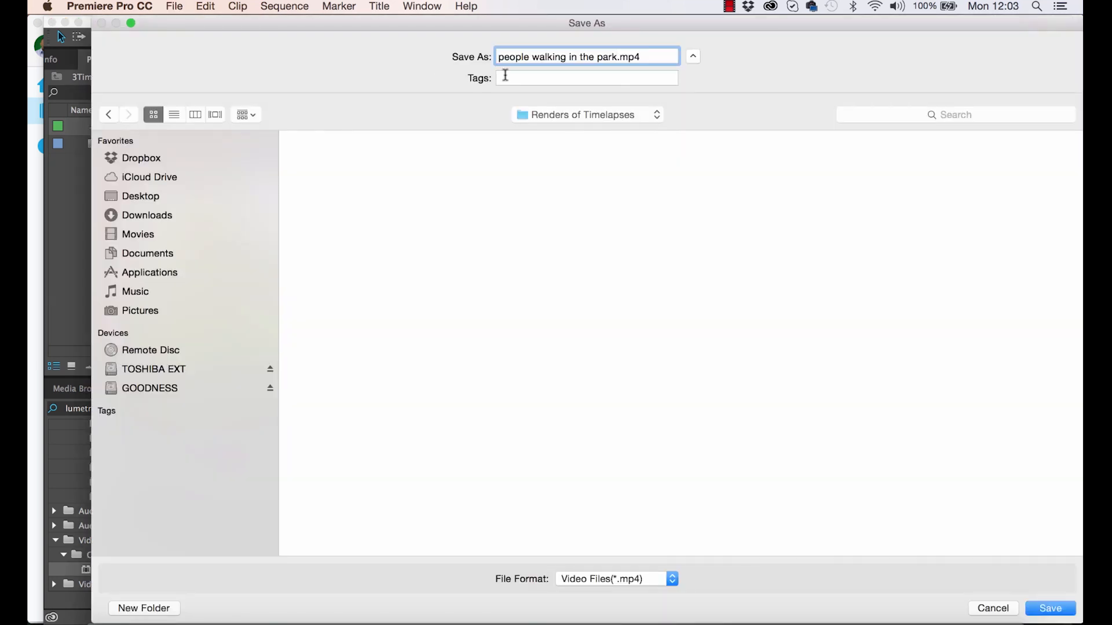
left_click(1050, 608)
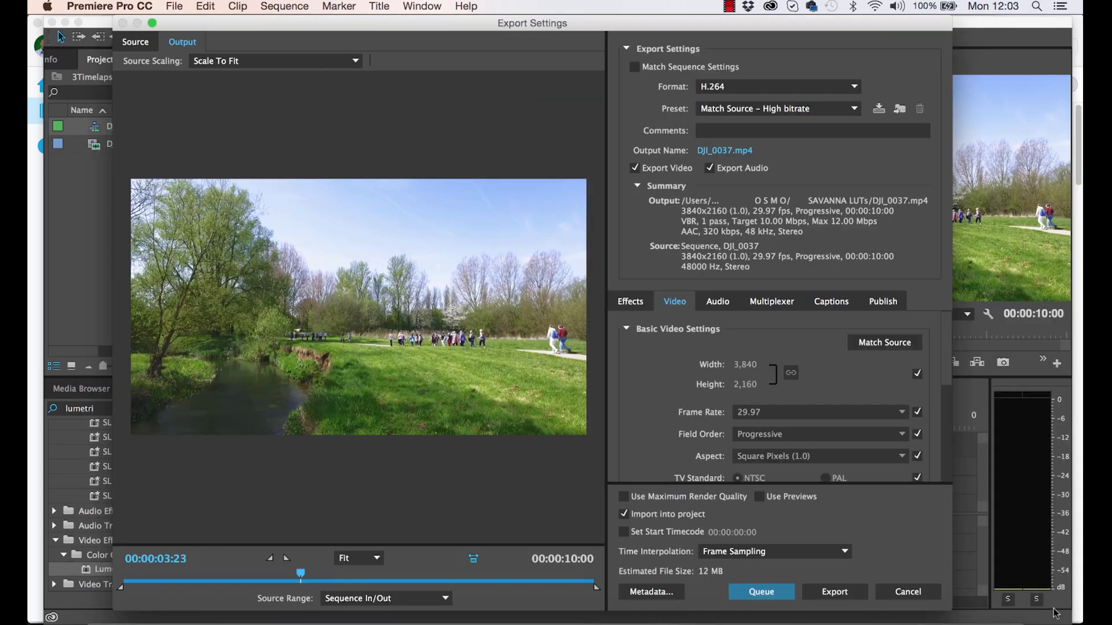
left_click(830, 594)
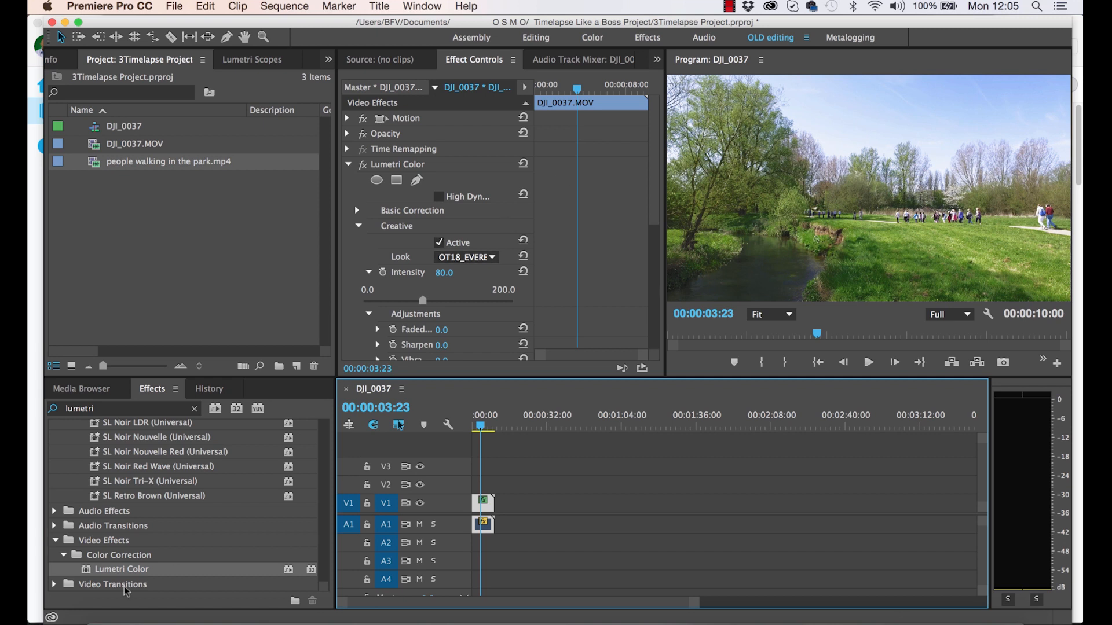
- Open the exported people walking in the park.mp4 in QuickTime Player and arrange a smaller player window for watching it
left_click(102, 619)
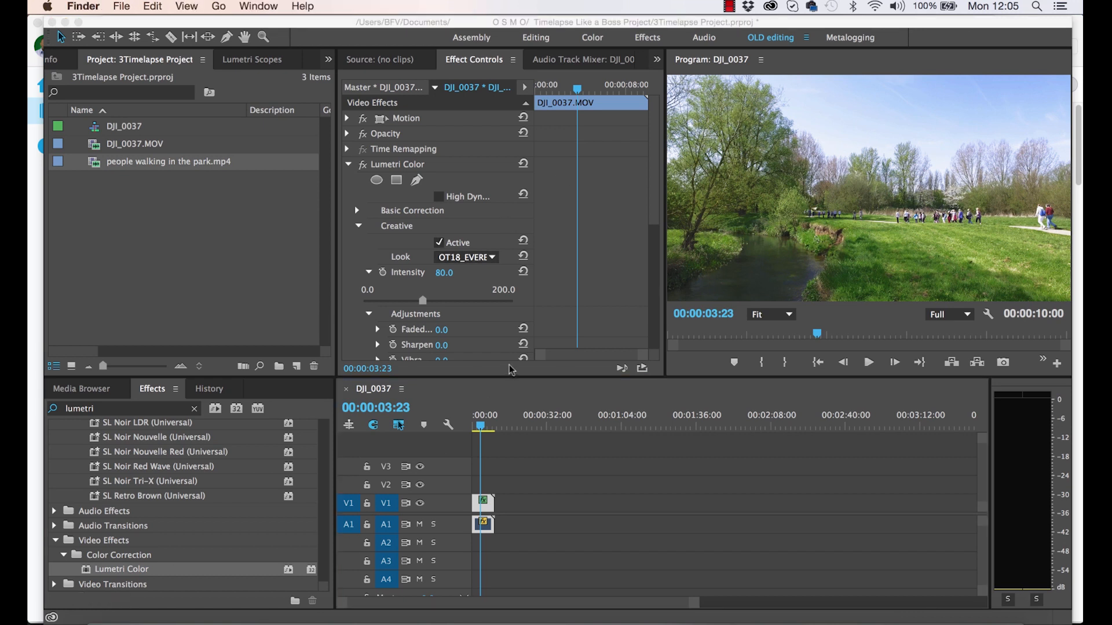
double_click(348, 191)
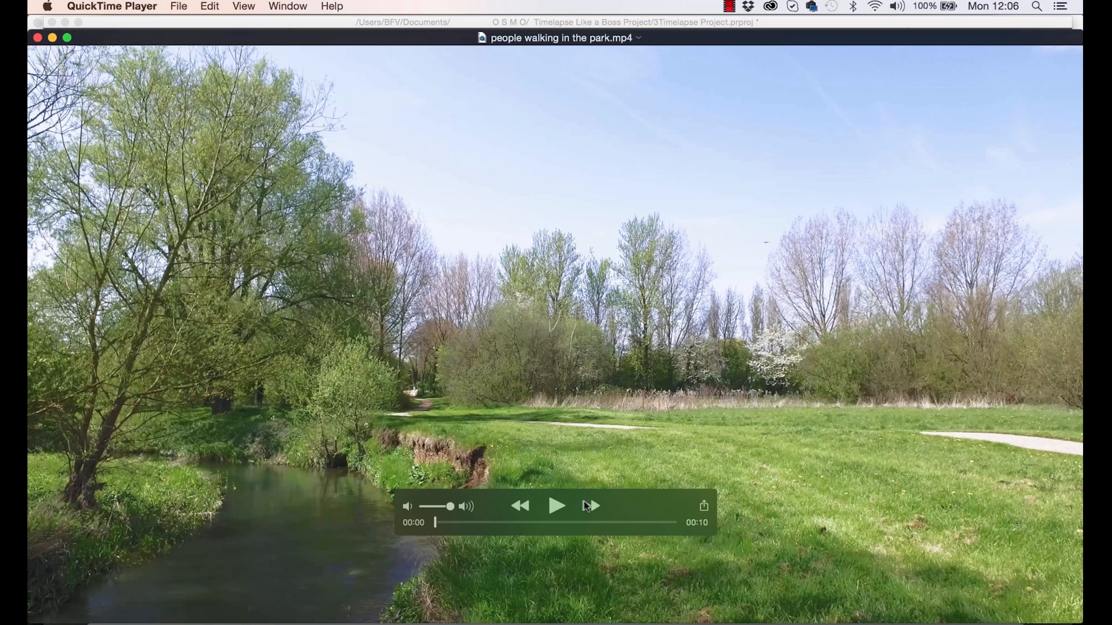
left_click_drag(1081, 368, 879, 322)
left_click_drag(649, 95, 671, 51)
left_click_drag(565, 427, 777, 77)
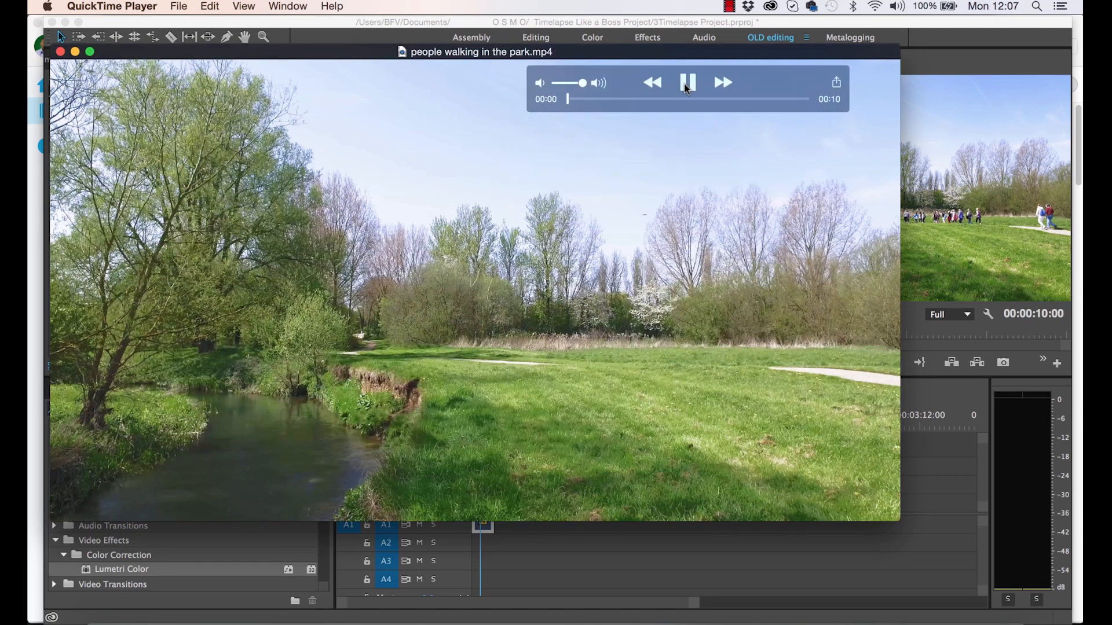